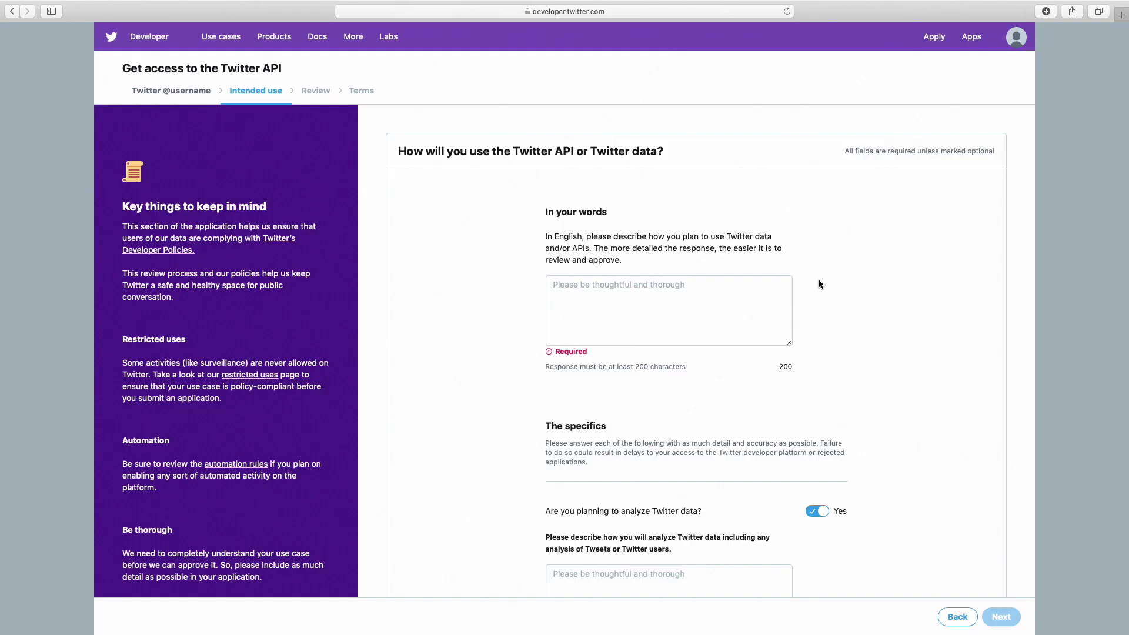
# Describe the intended API use as customer support over Twitter direct messages, answered by support agents and a chatbot depending on the questions.
pyautogui.click(782, 293)
pyautogui.write("I'm planning to use the Twitter API to offer customer support using Twitter direct messages.  We will reply to the direct messages both with customer support agents and a chatbot depending of the questions.")
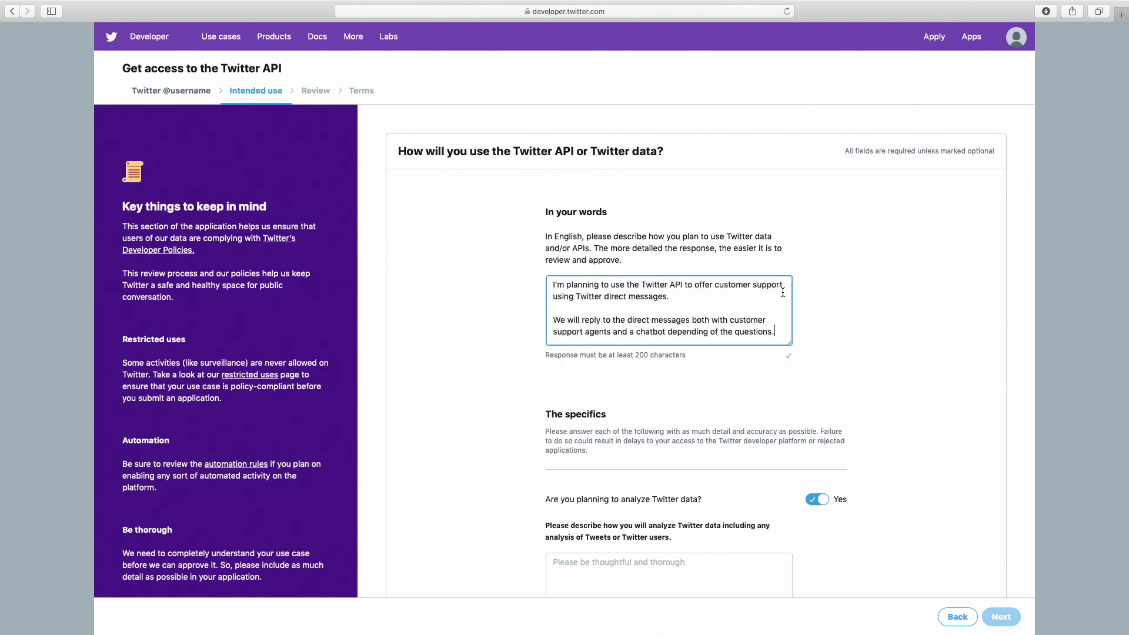
# Answer No to analyzing Twitter data and open the description of planned Tweet and Direct Message feature use for editing.
pyautogui.scroll(-5, 782, 292)
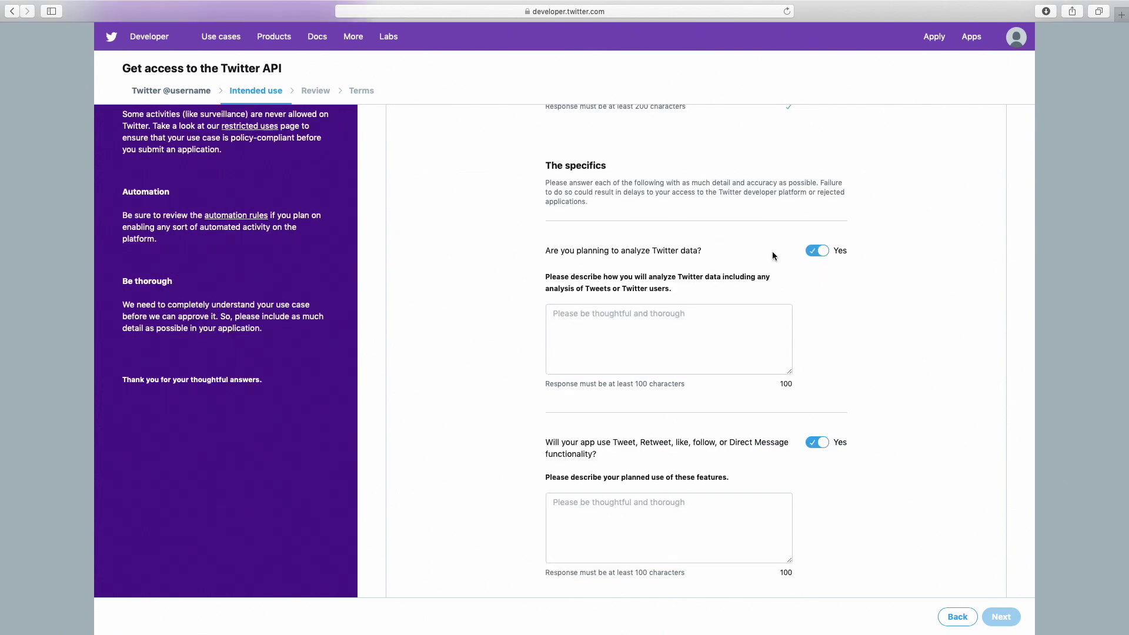
pyautogui.click(817, 250)
pyautogui.scroll(-2, 817, 253)
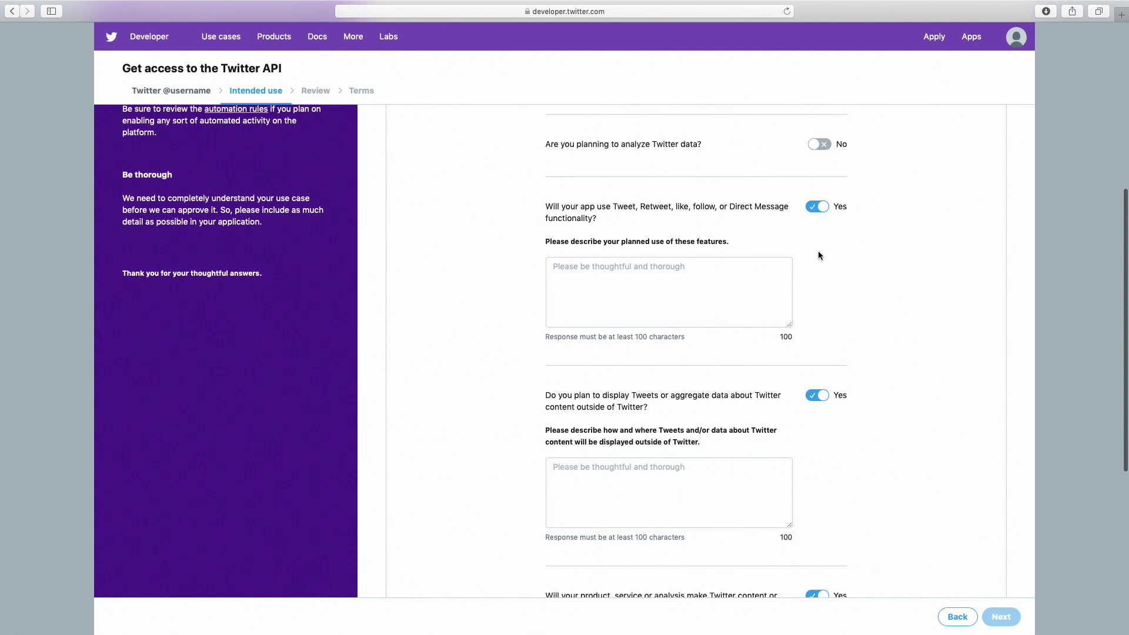
pyautogui.click(712, 282)
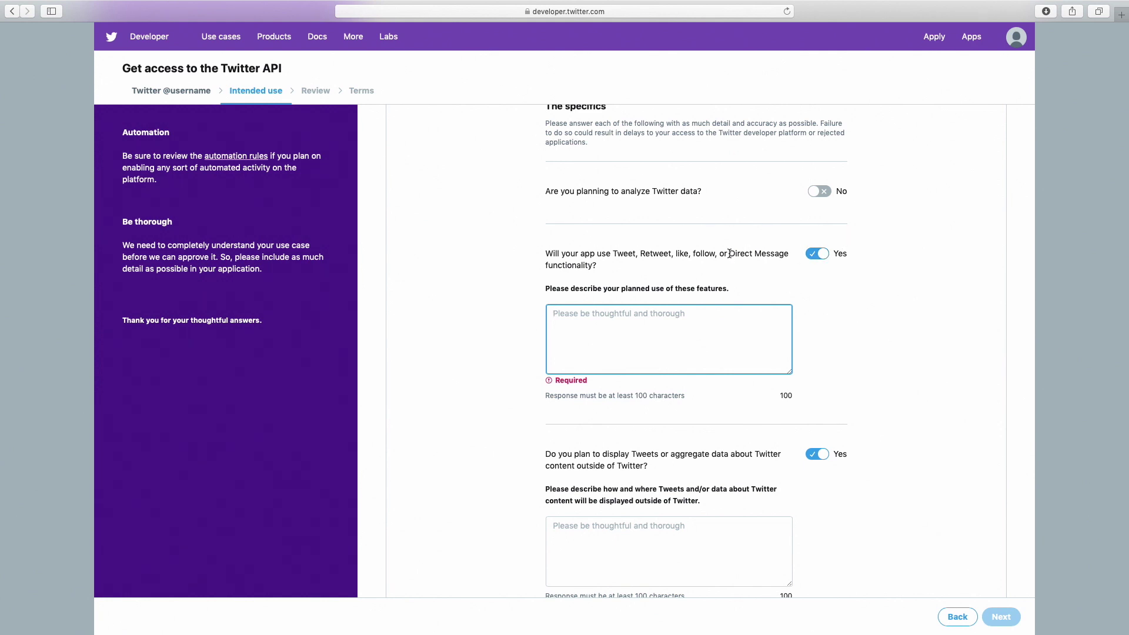
pyautogui.moveTo(729, 253); pyautogui.dragTo(730, 260)
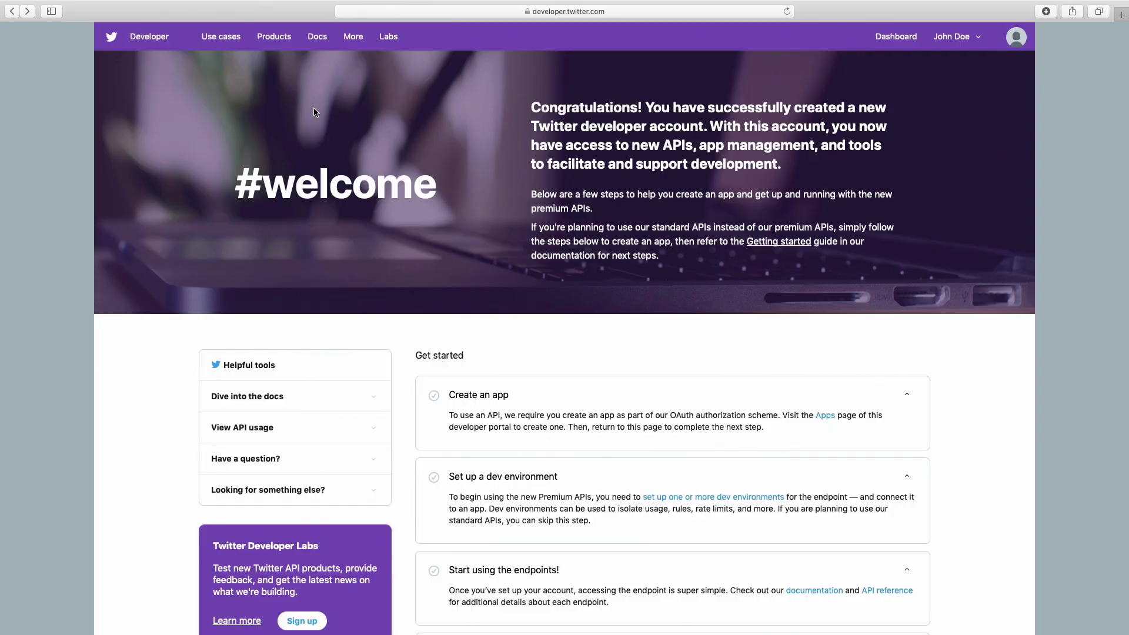
# Go to the developer account's Apps page and begin creating a new app.
pyautogui.click(956, 37)
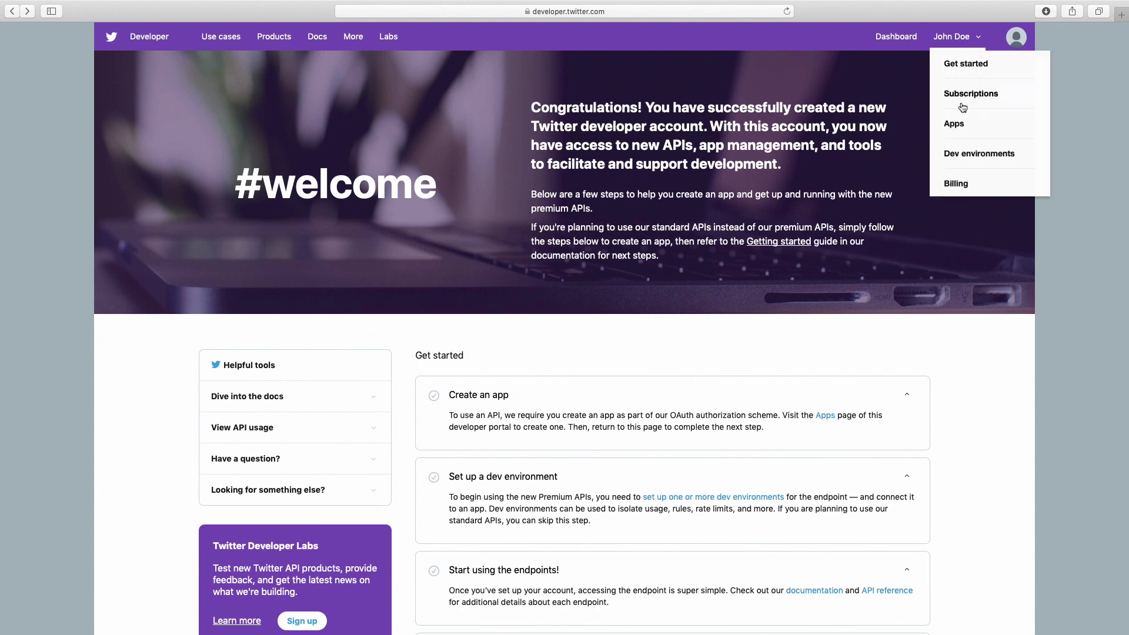
pyautogui.click(955, 125)
pyautogui.click(888, 74)
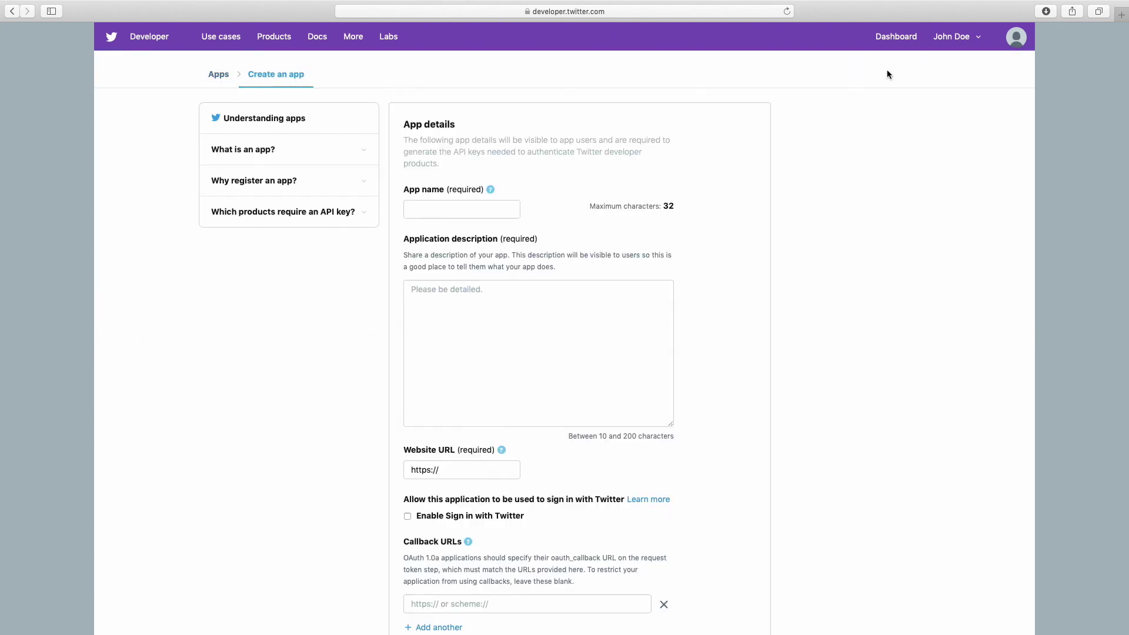
pyautogui.click(471, 211)
pyautogui.write('Acme Inc')
pyautogui.press('Tab')
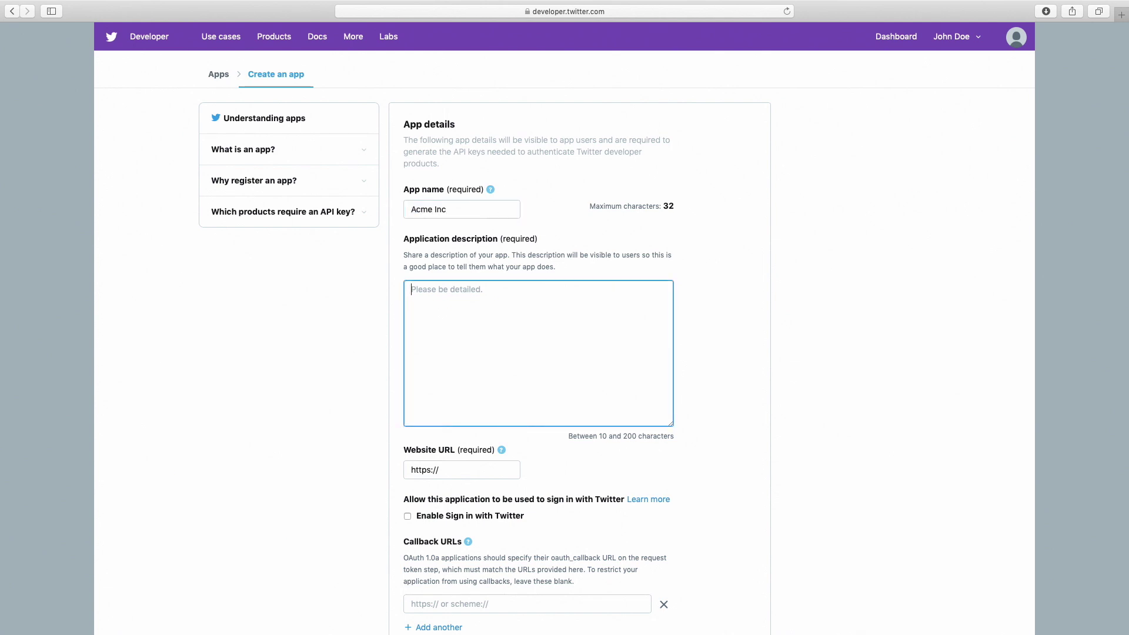
pyautogui.write('Offering customer support using direct messages')
pyautogui.press('Tab')
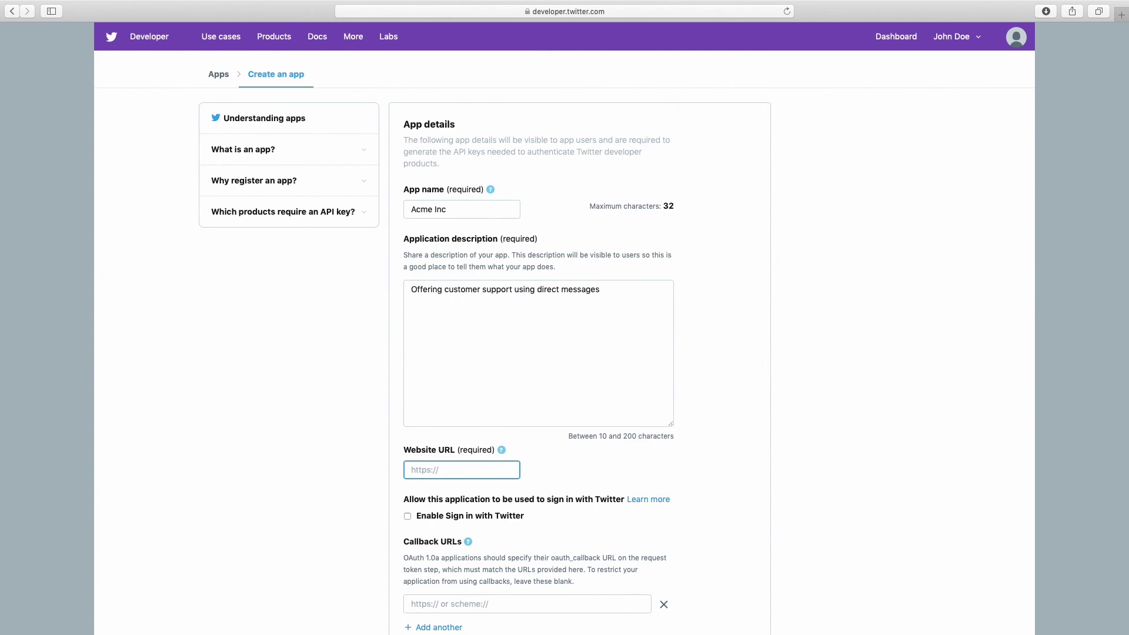
pyautogui.write('https://acme.com')
# Describe the app's use as customer support through Direct Messages using third party software, and create the app, accepting the developer terms.
pyautogui.scroll(-8, 355, 542)
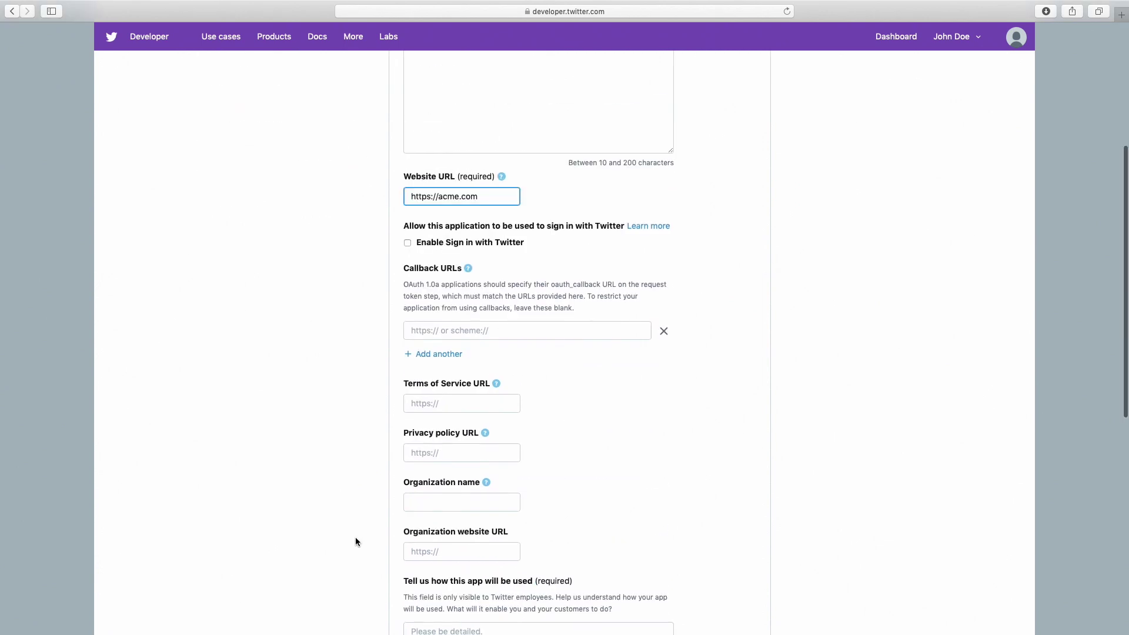
pyautogui.click(523, 506)
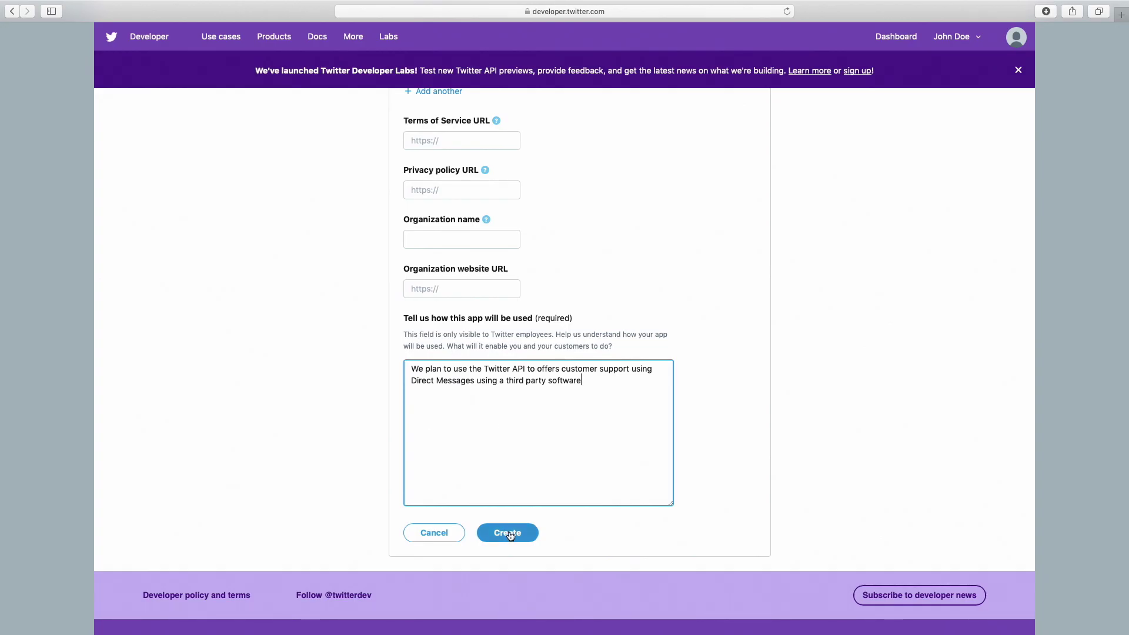
pyautogui.click(509, 534)
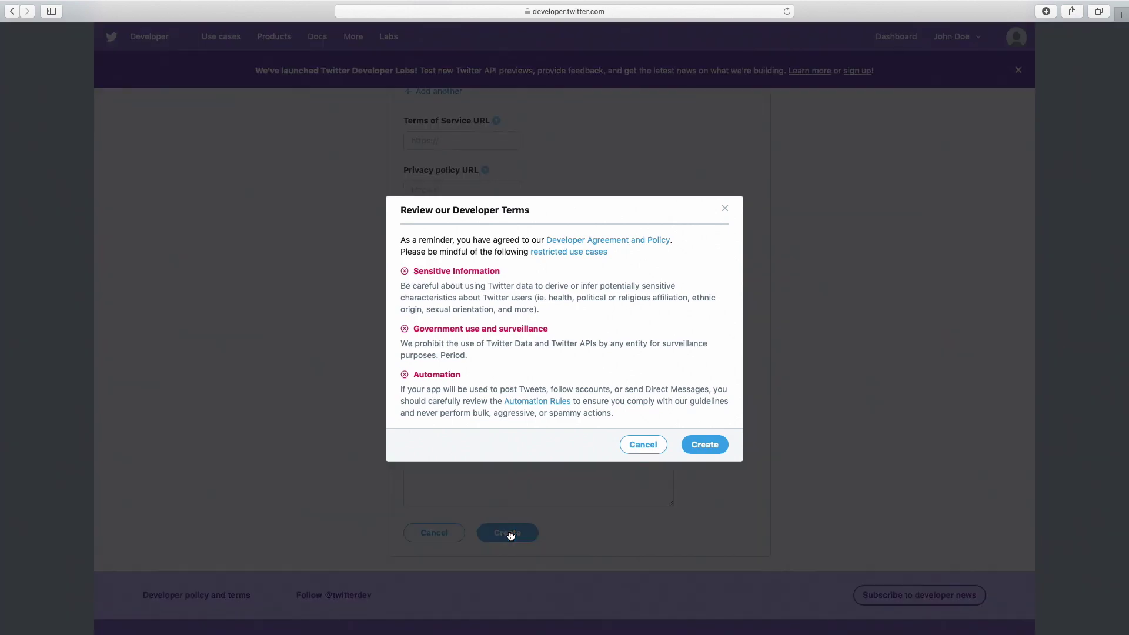
pyautogui.click(723, 450)
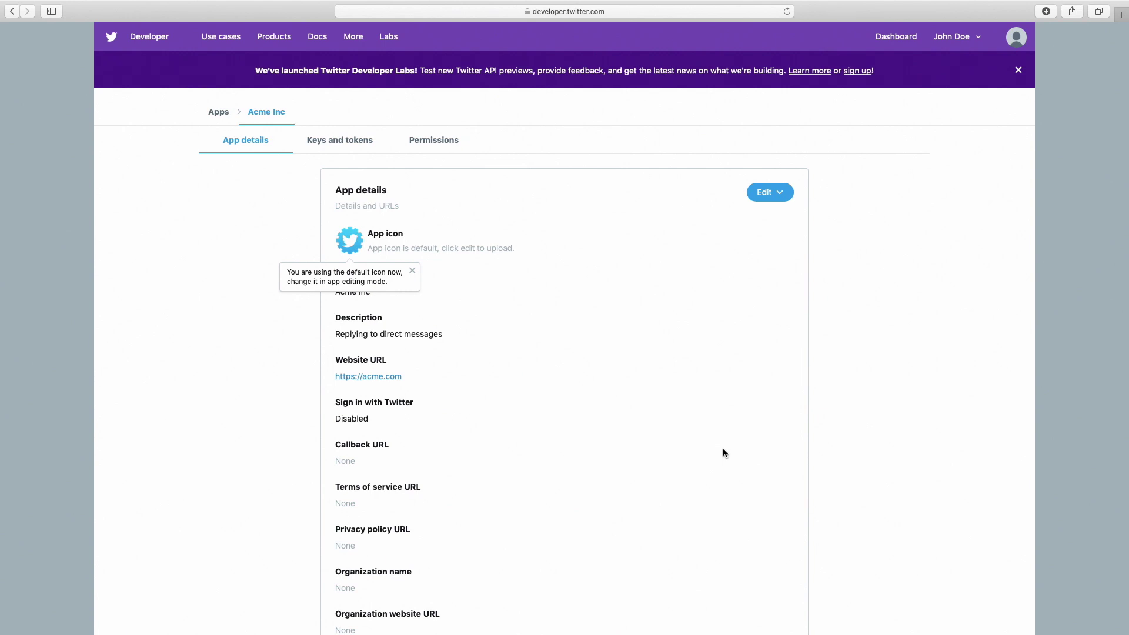
# Set the Acme Inc app's access permission to Read, write, and Direct Messages and save it.
pyautogui.click(447, 145)
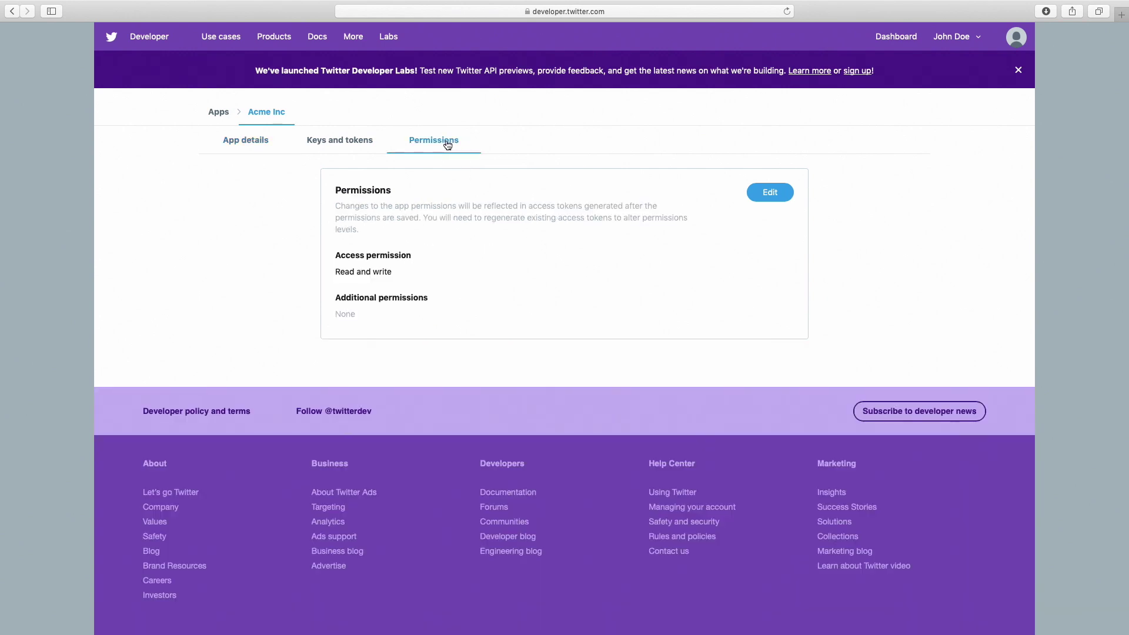
pyautogui.click(771, 195)
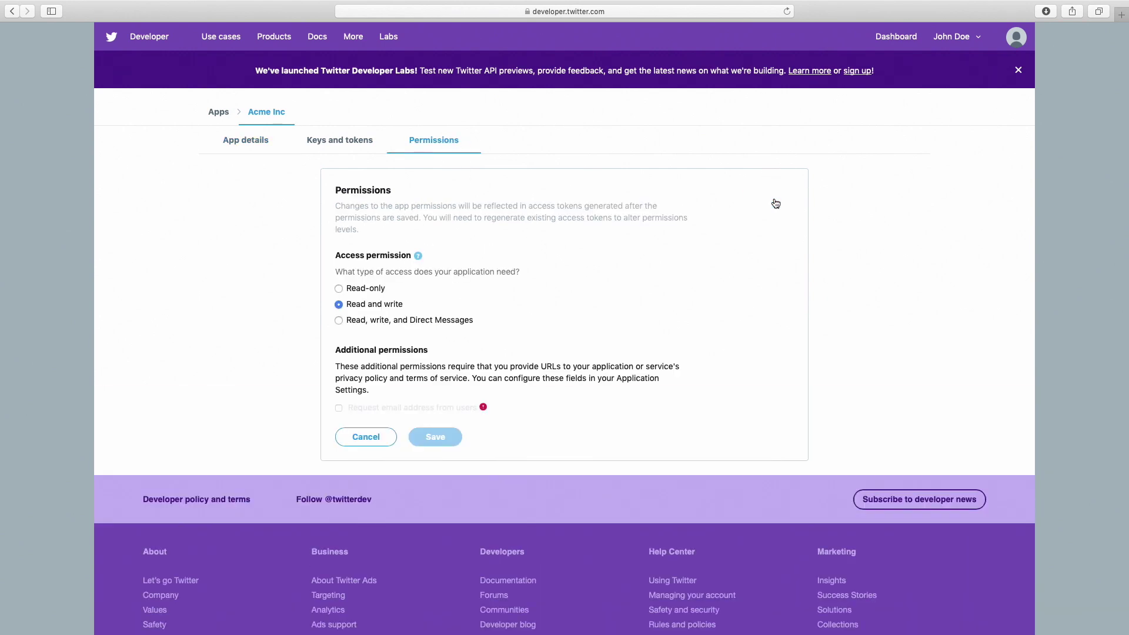
pyautogui.click(339, 321)
pyautogui.click(431, 443)
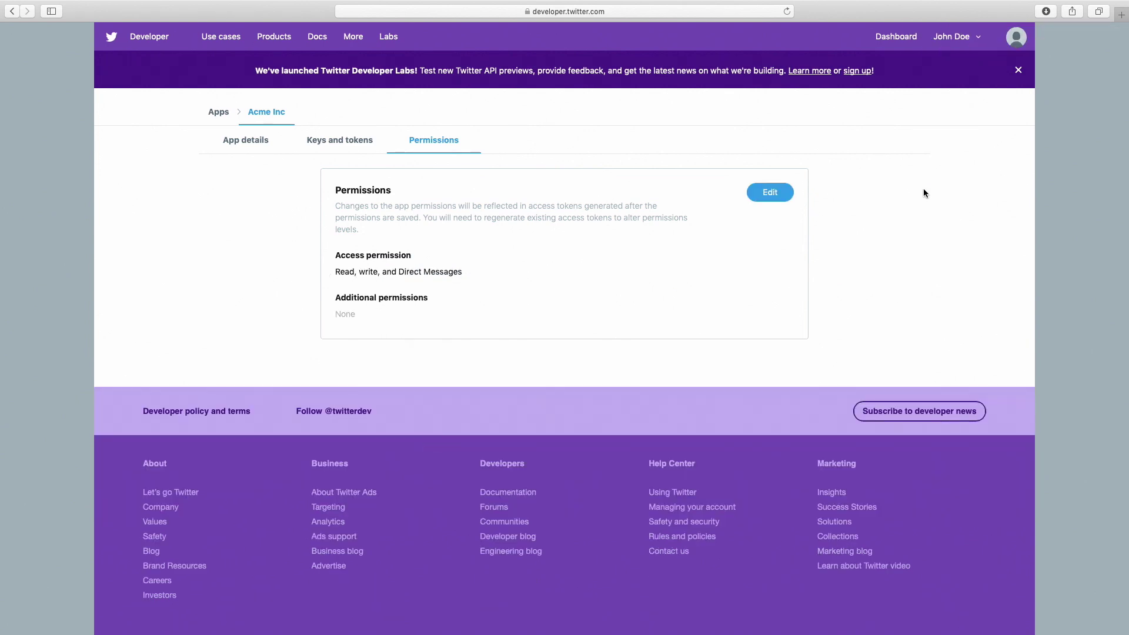
# Set up an Account Activity API dev environment labelled crisp for the Acme Inc app.
pyautogui.click(958, 41)
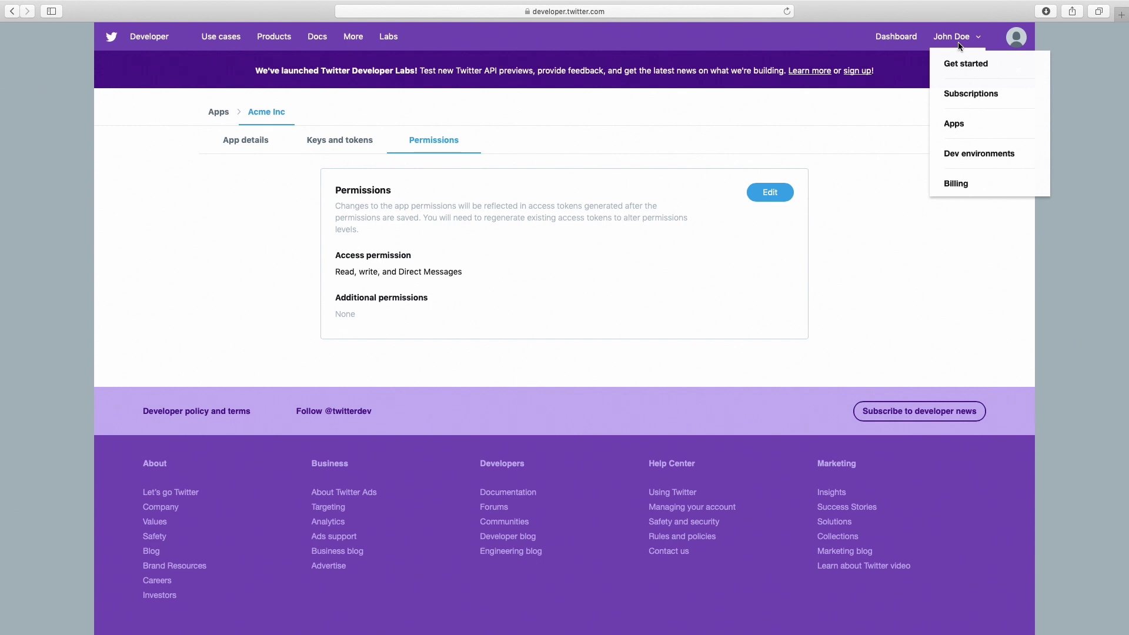
pyautogui.click(960, 157)
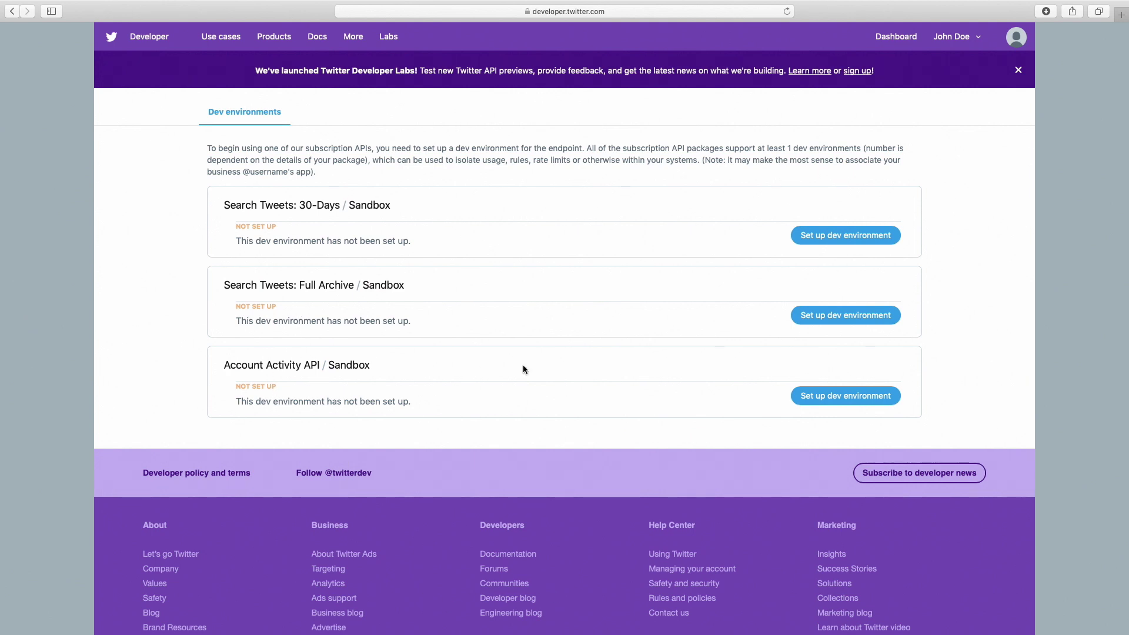
pyautogui.click(843, 396)
pyautogui.click(574, 302)
pyautogui.write('crisp')
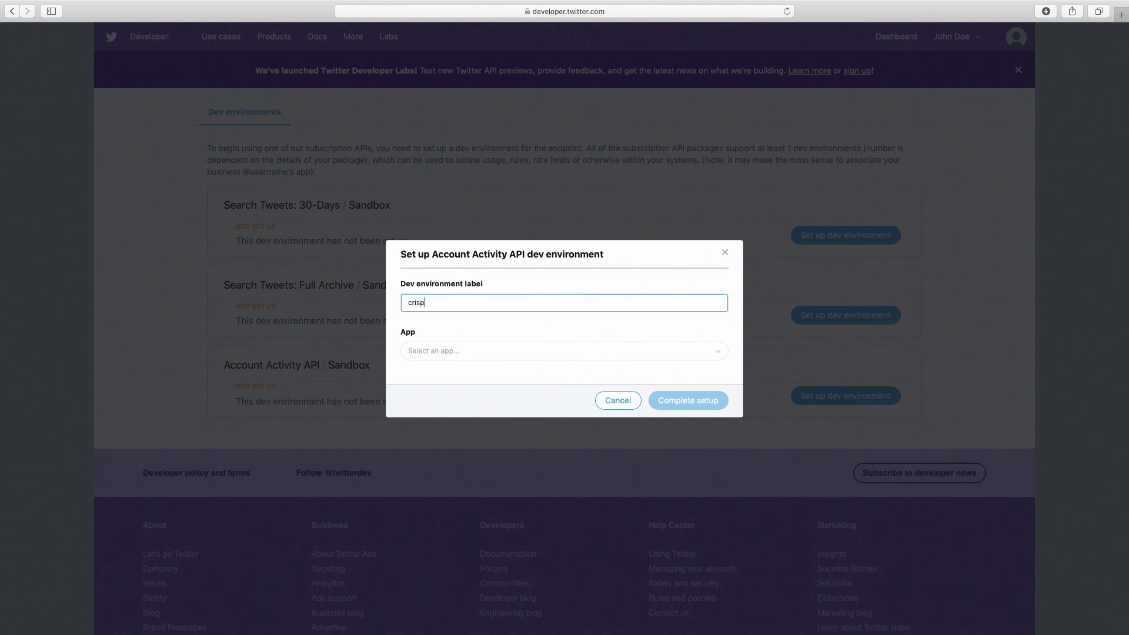
pyautogui.click(510, 355)
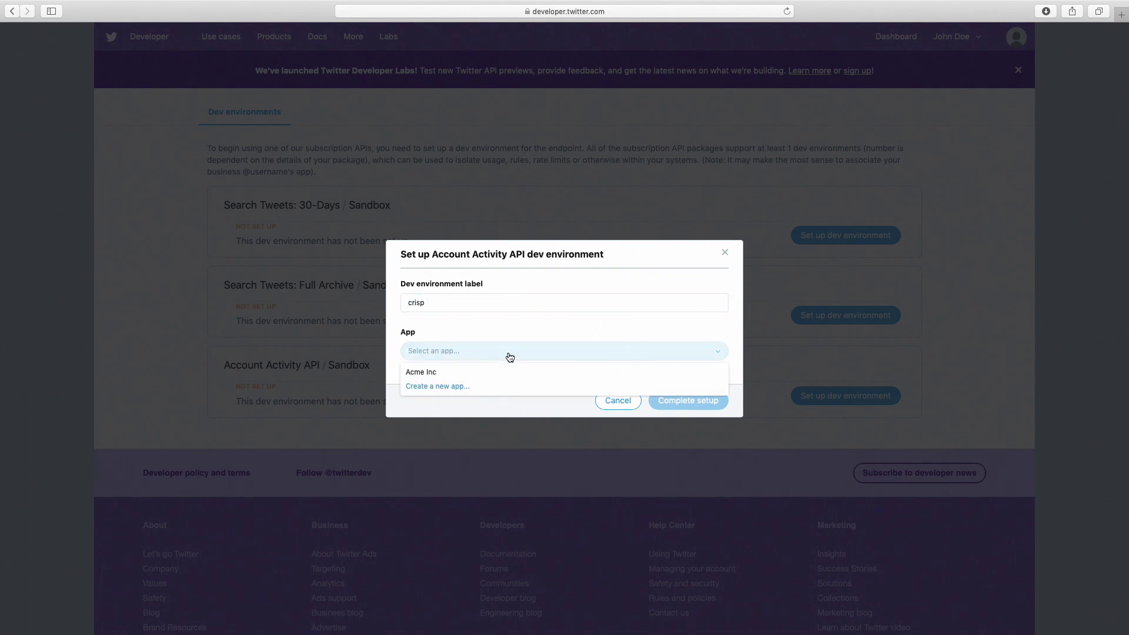
pyautogui.click(458, 374)
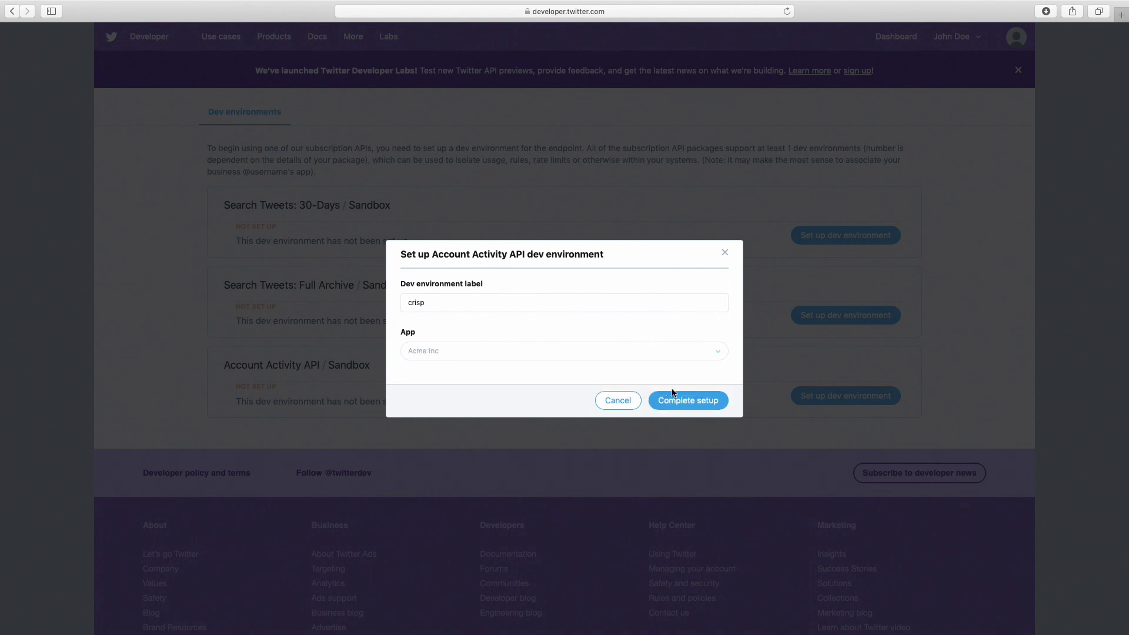
pyautogui.click(680, 401)
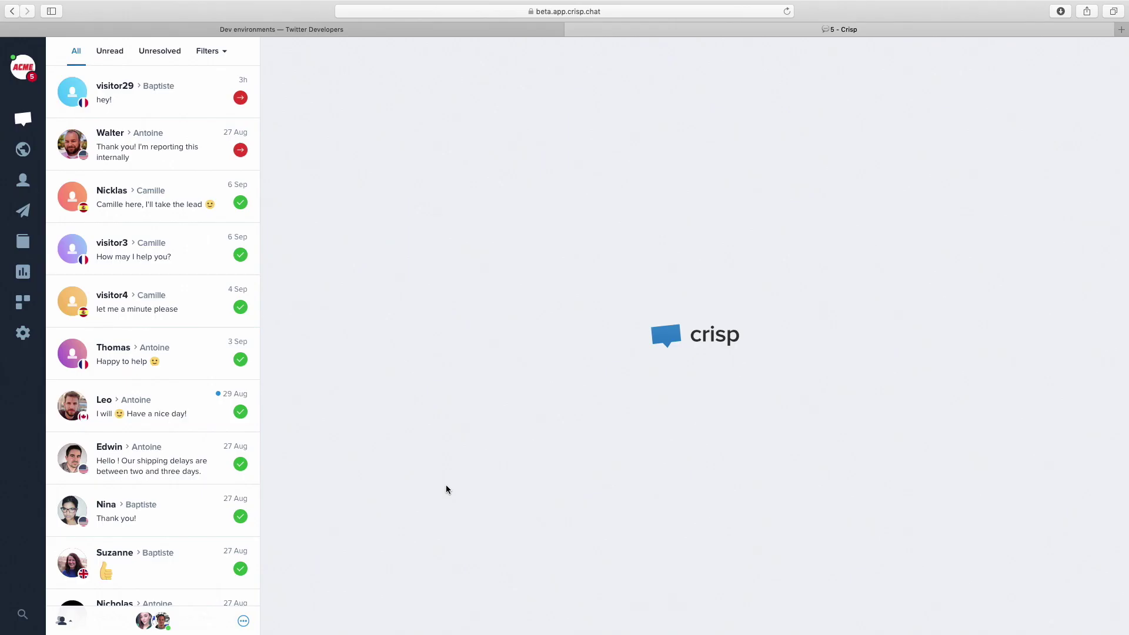
# Switch to Crisp, search its plugins for Twitter, install the Twitter DM plugin and open its configuration.
pyautogui.click(23, 302)
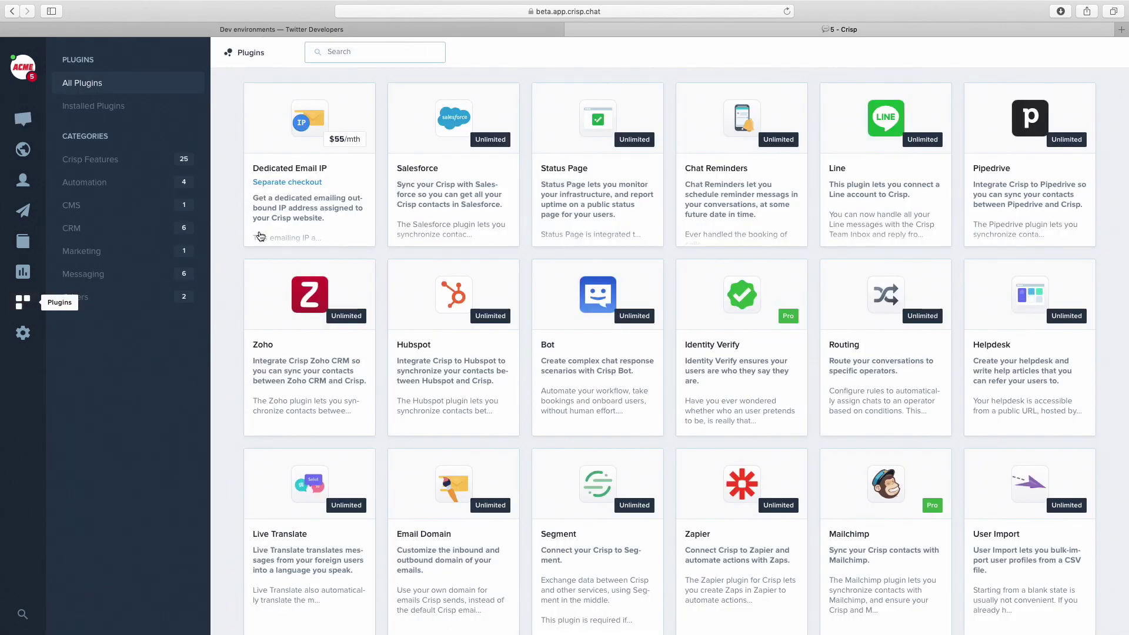
pyautogui.click(339, 49)
pyautogui.write('Twitter')
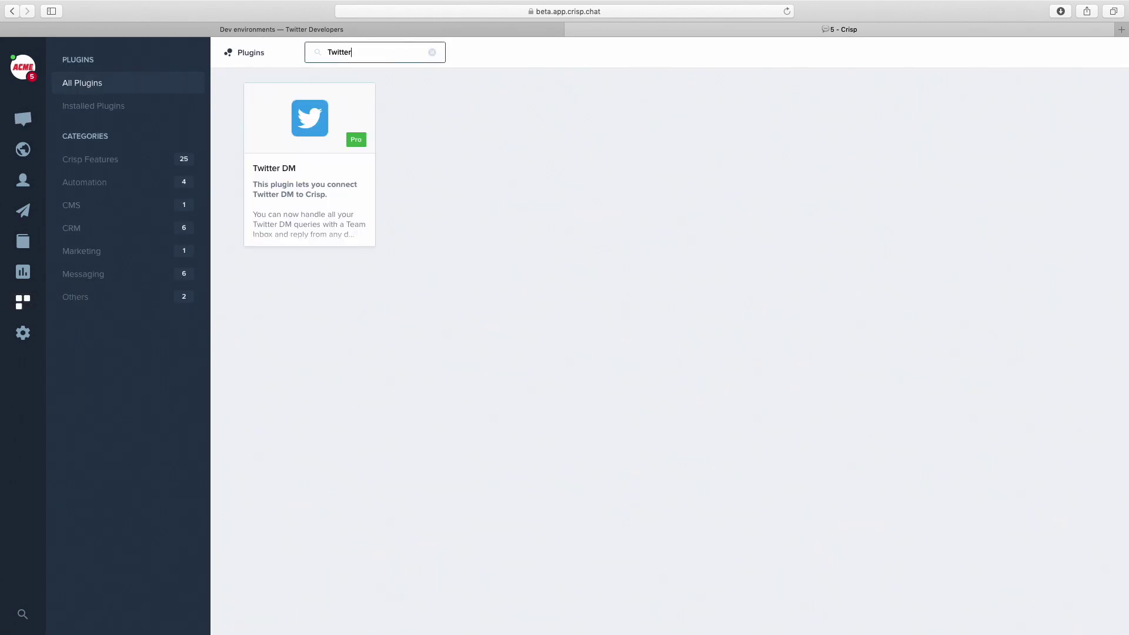
pyautogui.click(314, 147)
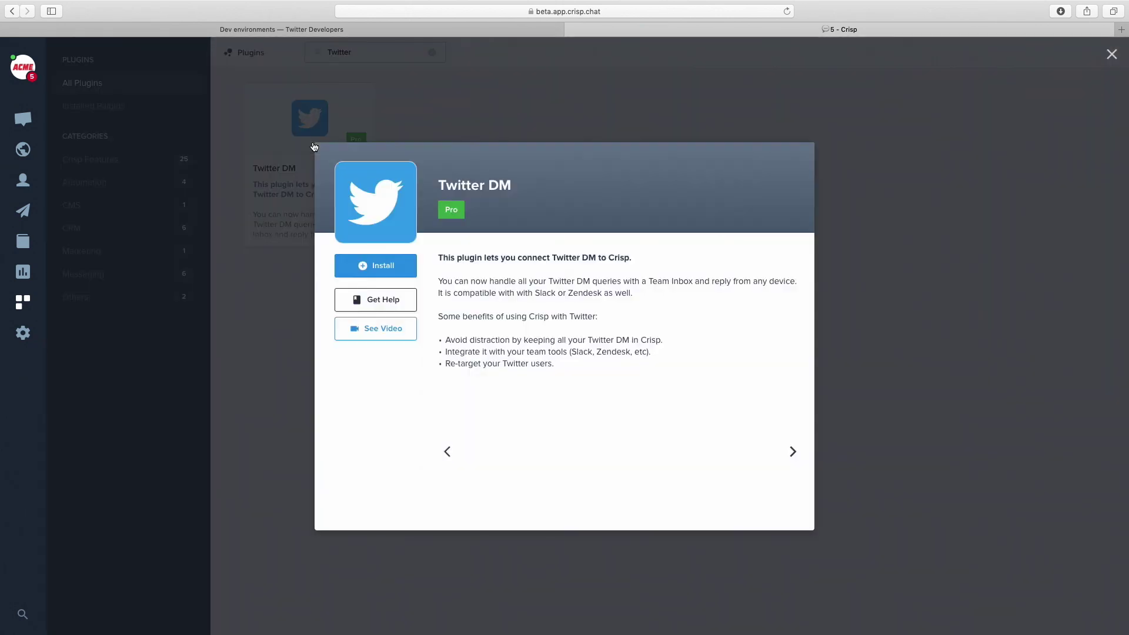
pyautogui.click(378, 267)
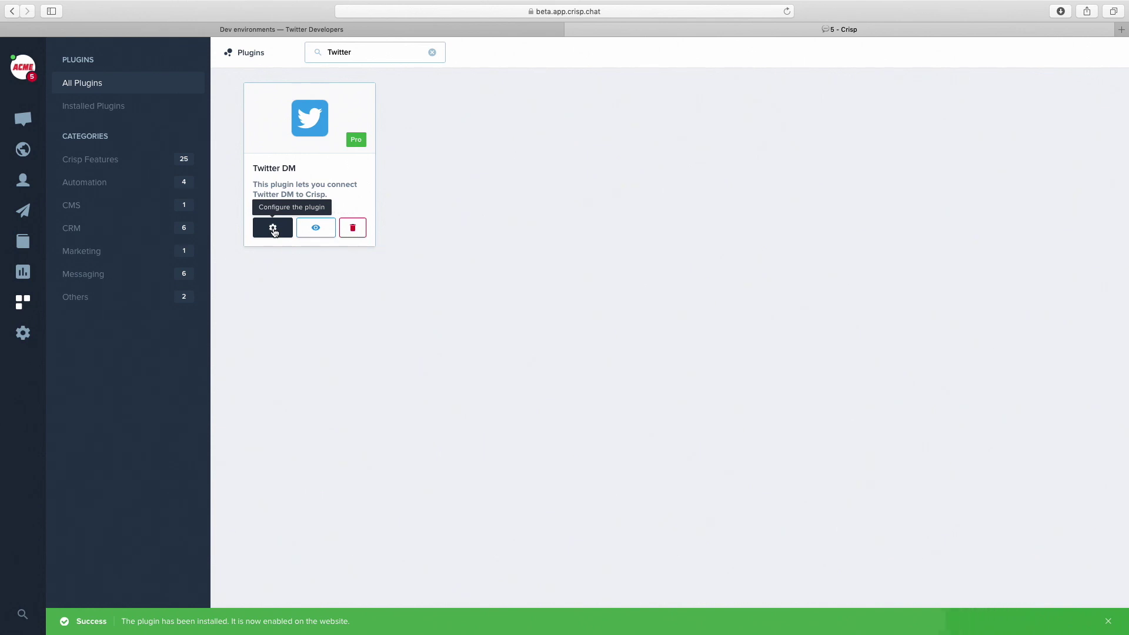
pyautogui.click(274, 230)
pyautogui.click(537, 196)
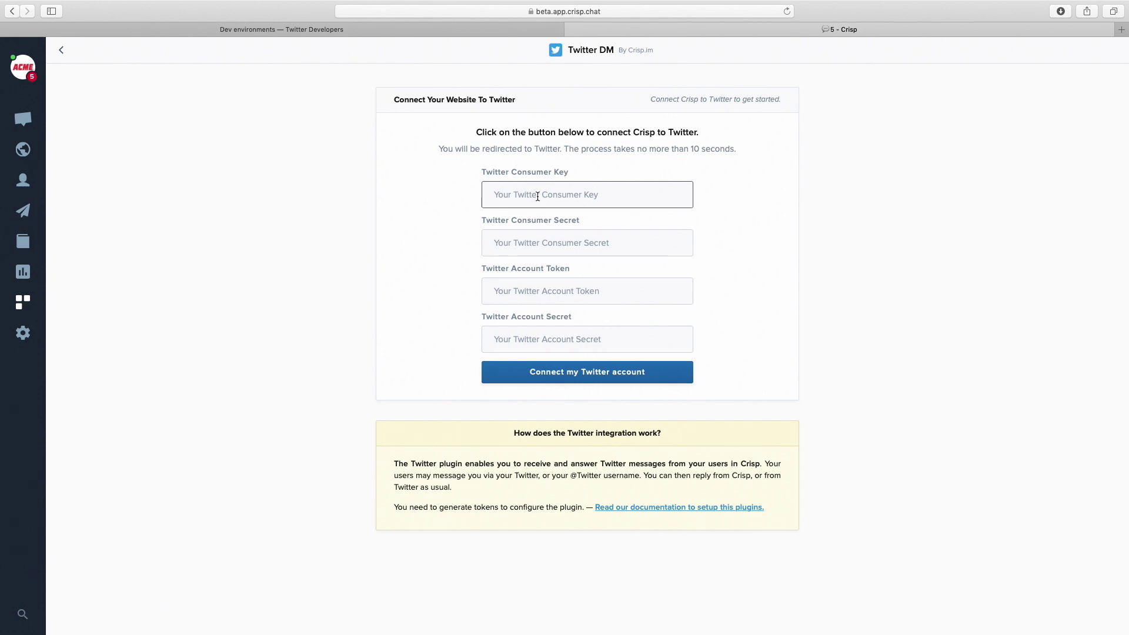
# Copy the Acme Inc app's API key from the Twitter developer portal into the Twitter Consumer Key field in Crisp.
pyautogui.click(486, 32)
pyautogui.click(955, 51)
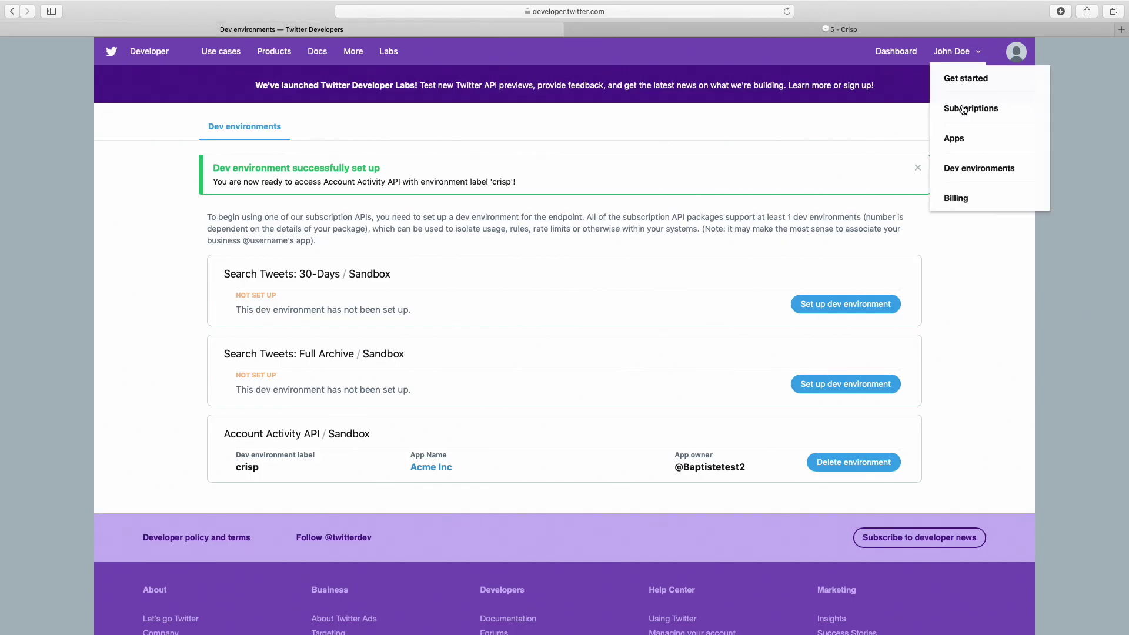
pyautogui.click(958, 139)
pyautogui.click(859, 185)
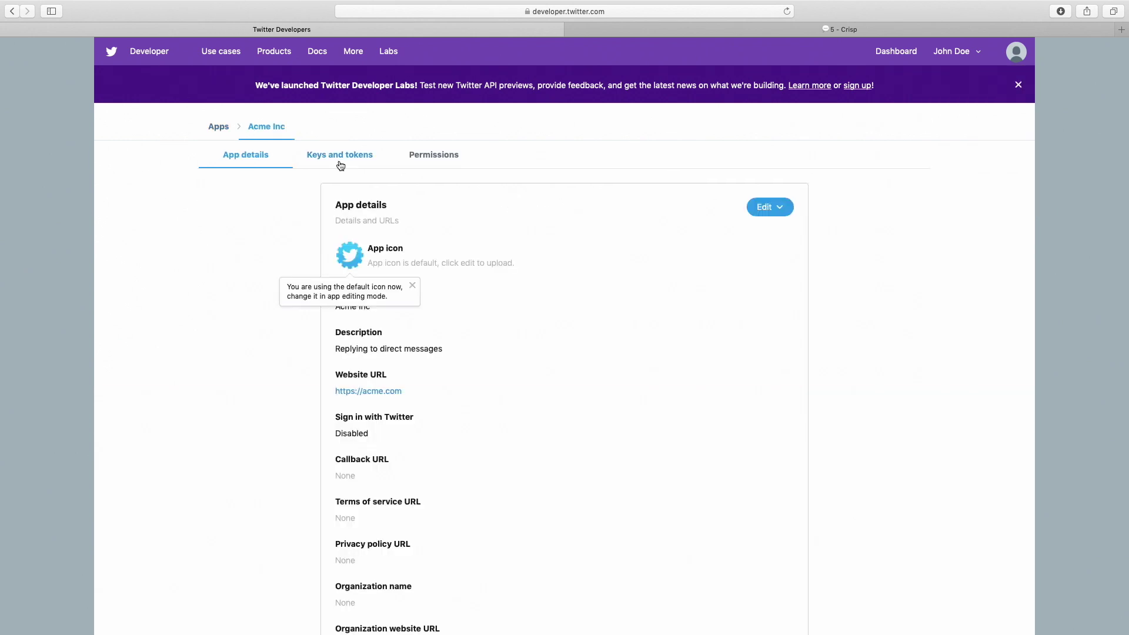
pyautogui.click(341, 159)
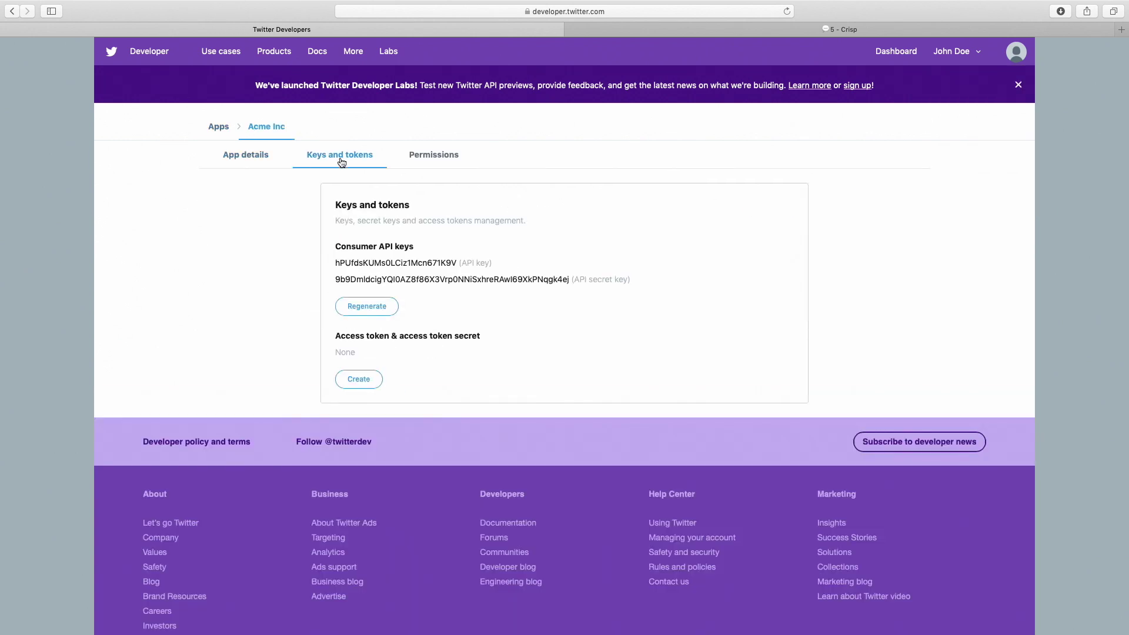
pyautogui.doubleClick(370, 261)
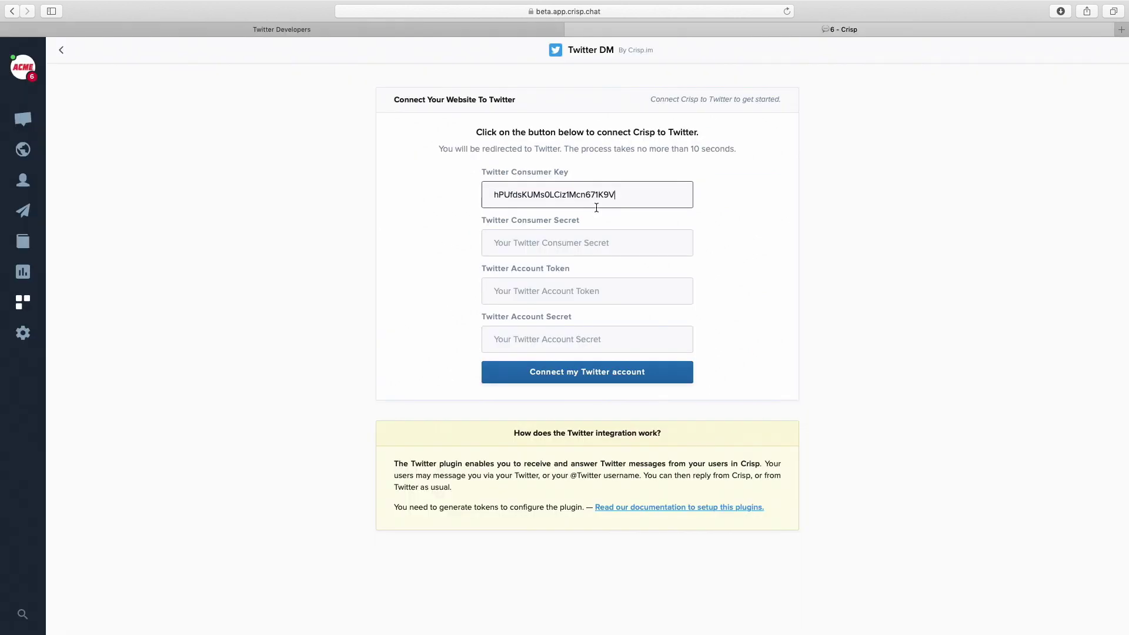
# Copy the app's API secret key from the Twitter developer portal into the Twitter Consumer Secret field in Crisp.
pyautogui.click(509, 33)
pyautogui.doubleClick(433, 279)
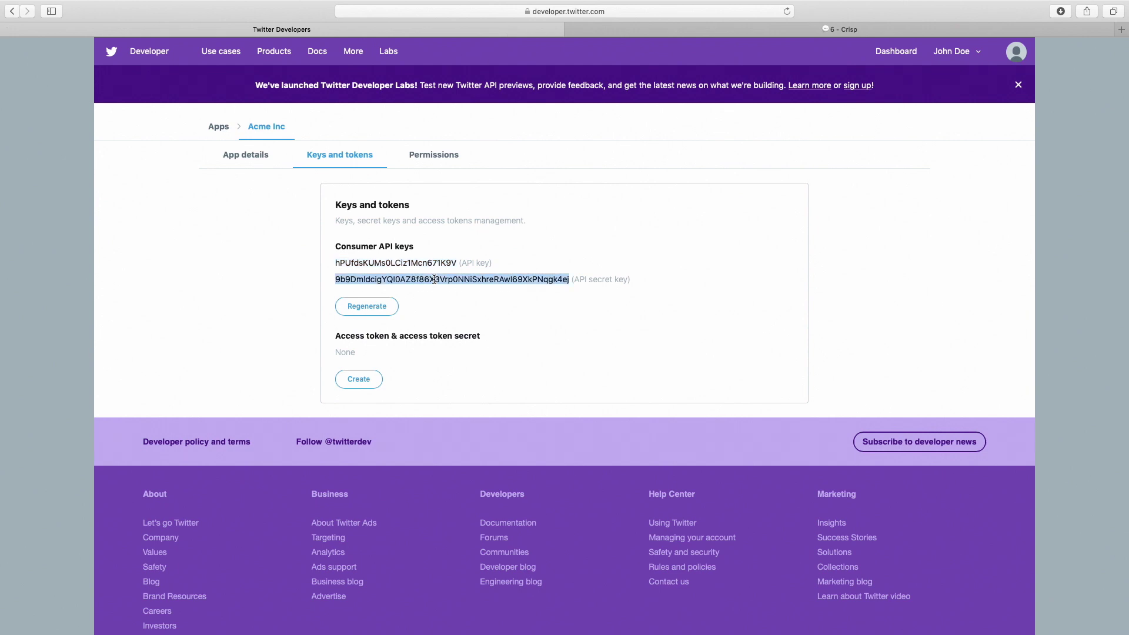
pyautogui.click(835, 29)
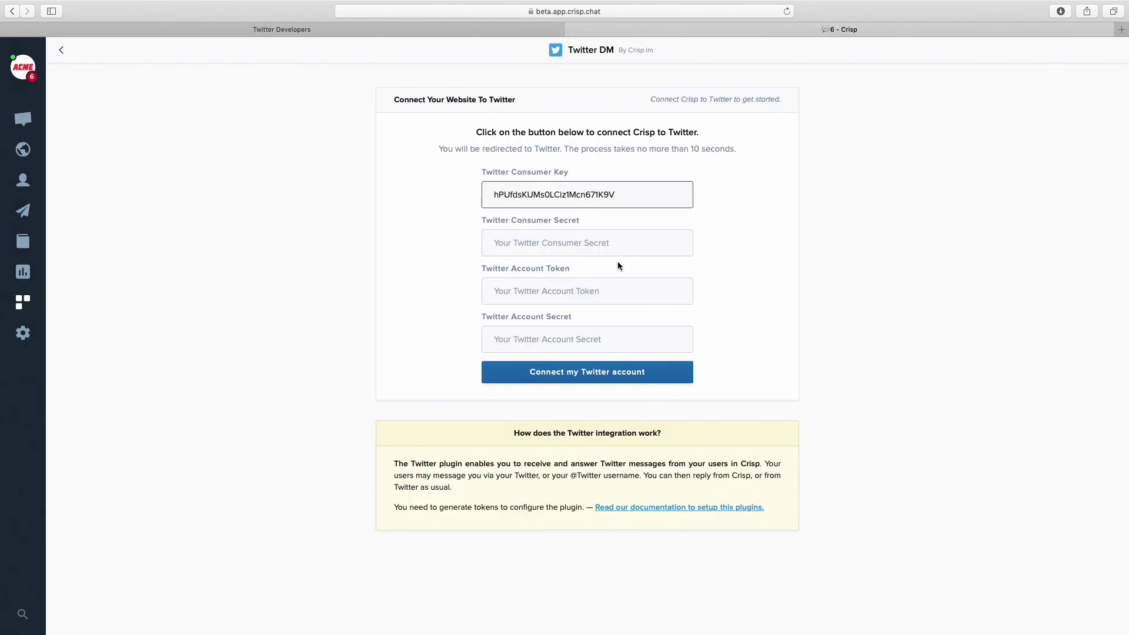
pyautogui.click(602, 249)
pyautogui.press('super+v')
# Create the Acme Inc app's access token and secret in the Twitter developer portal and copy the access token into Crisp's Twitter Account Token field.
pyautogui.click(555, 294)
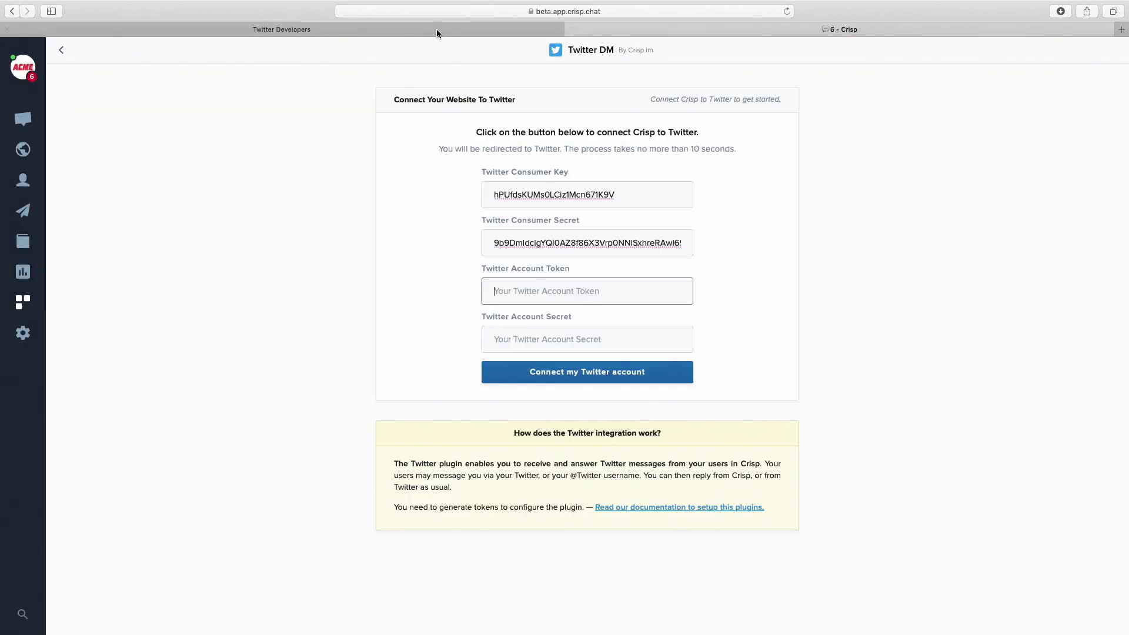
pyautogui.click(435, 30)
pyautogui.click(369, 361)
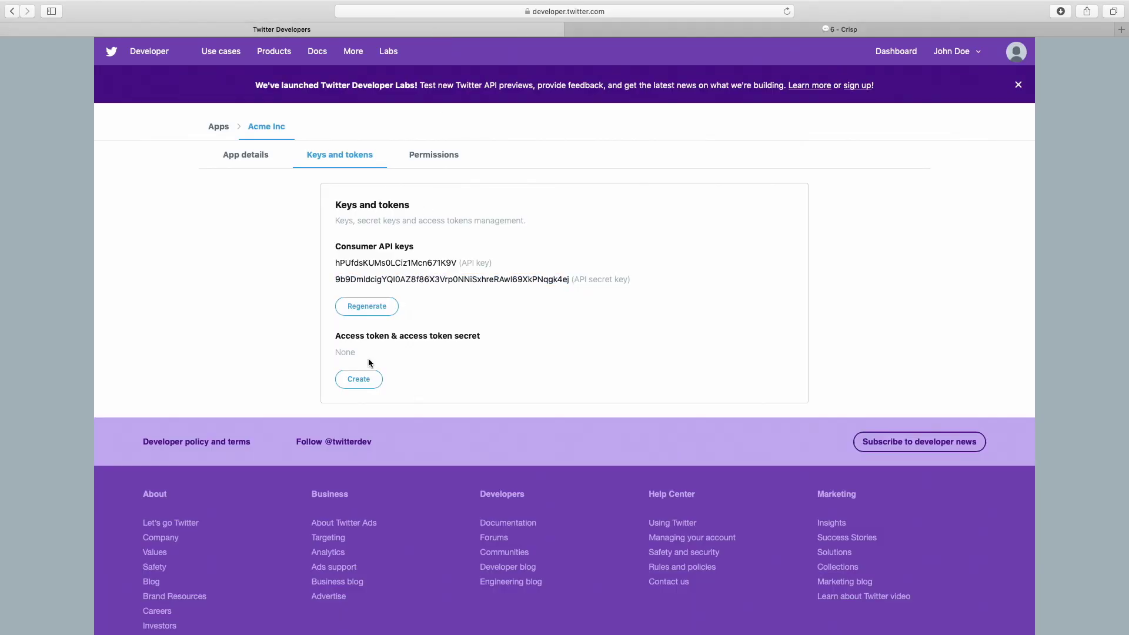
pyautogui.click(367, 383)
pyautogui.moveTo(335, 352); pyautogui.dragTo(570, 351)
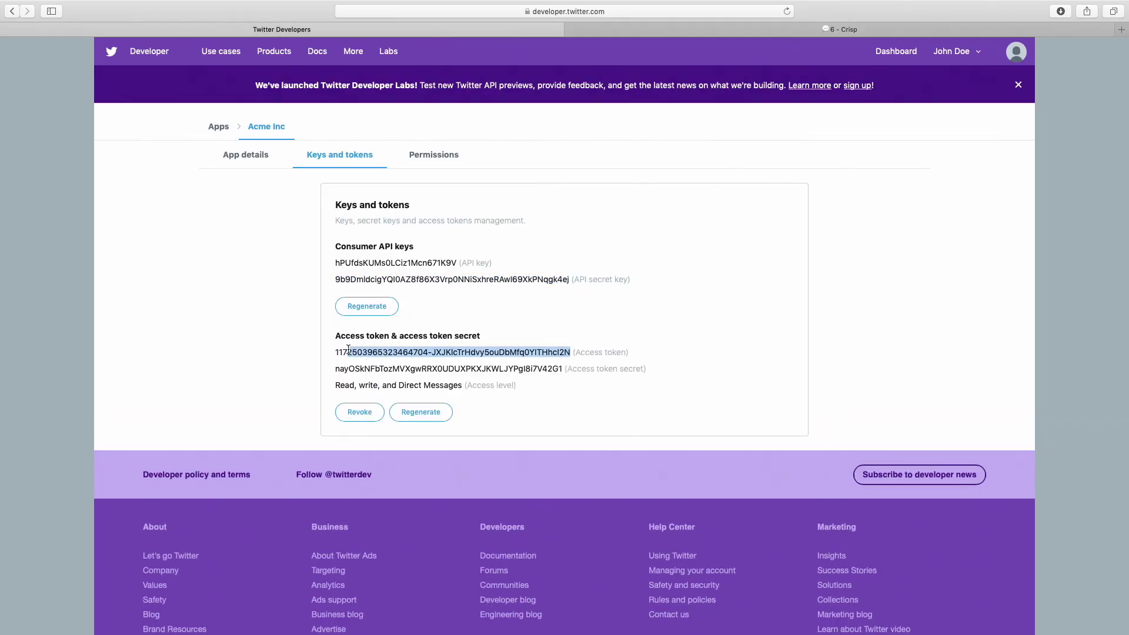
pyautogui.press('super+c')
pyautogui.hotkey('ctrl', 'Tab')
pyautogui.press('super+v')
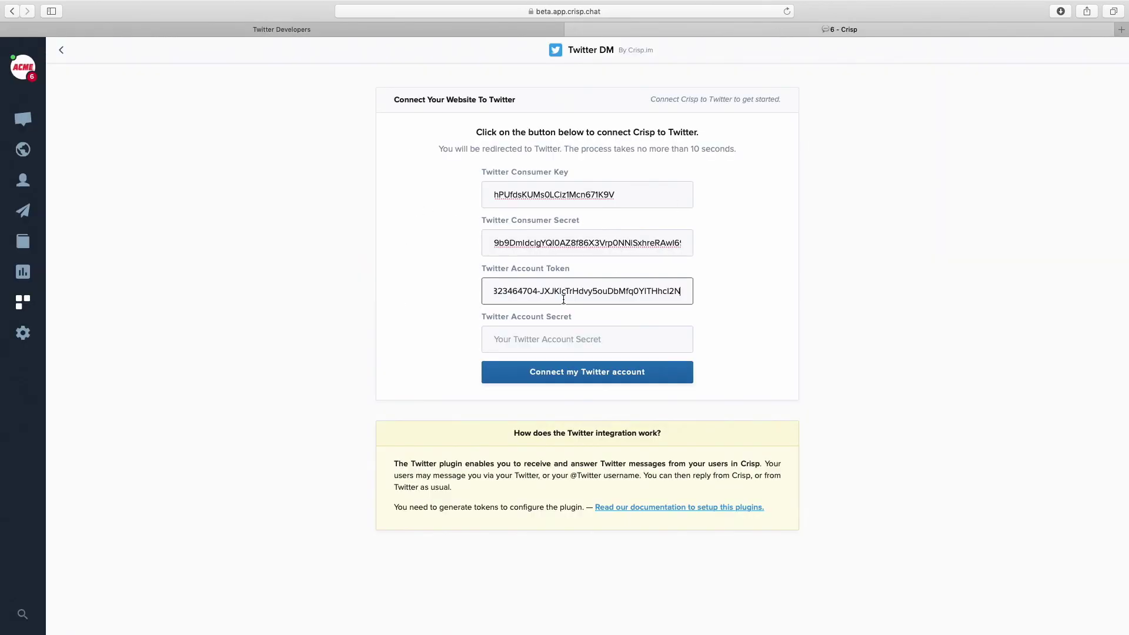
# Copy the access token secret from the Twitter developer portal into Crisp's Twitter Account Secret field and connect the Twitter account.
pyautogui.click(355, 29)
pyautogui.doubleClick(373, 368)
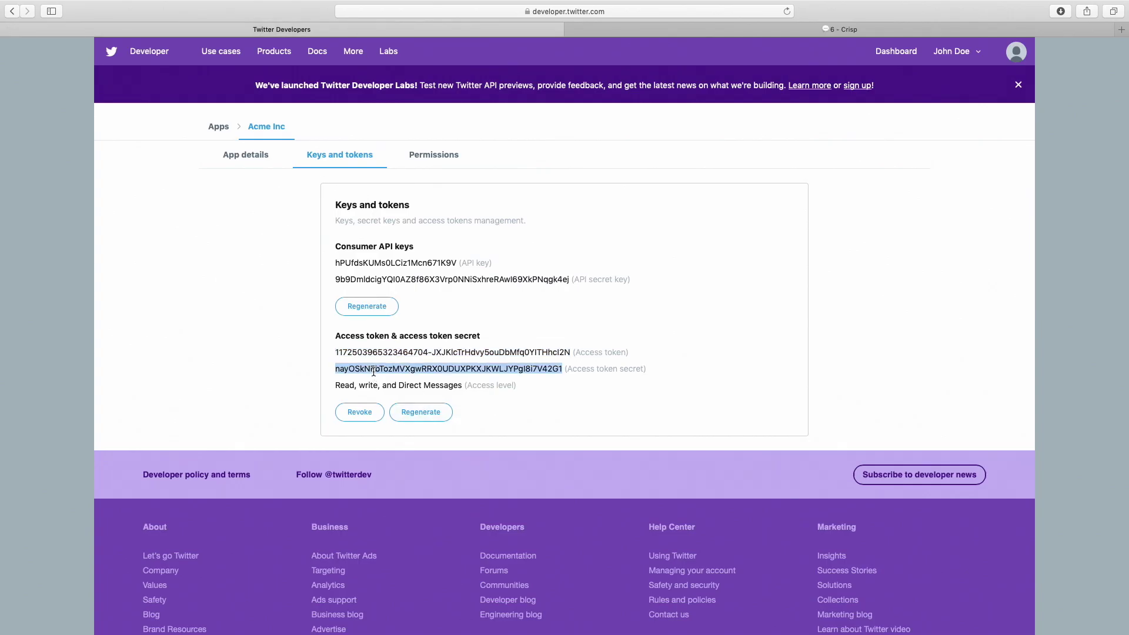
pyautogui.click(866, 28)
pyautogui.click(591, 333)
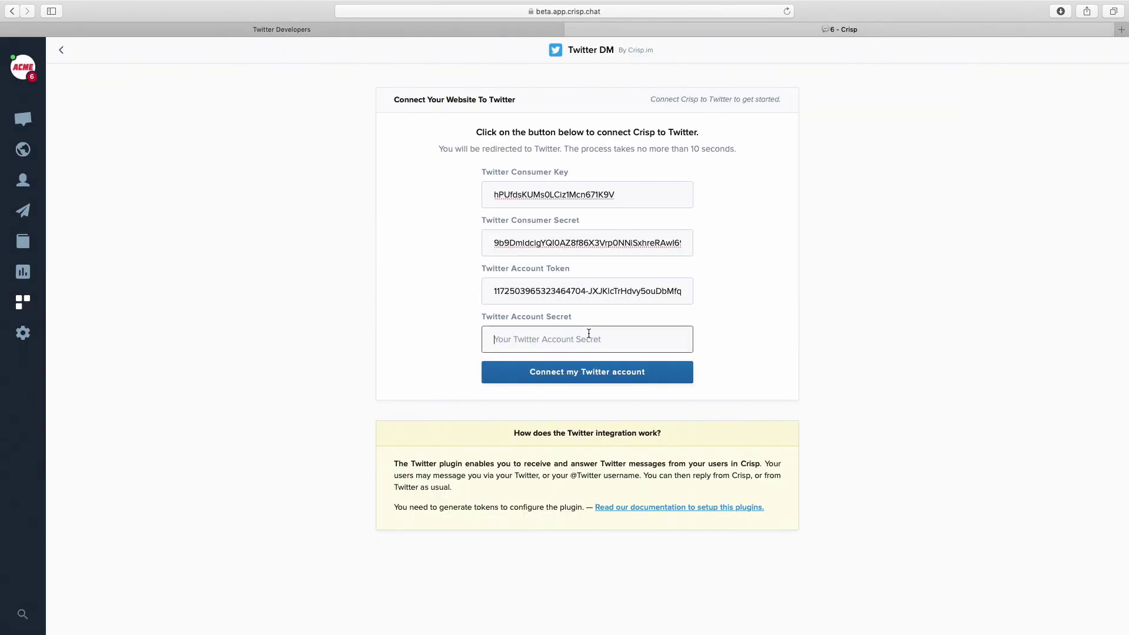
pyautogui.press('super+v')
pyautogui.click(579, 379)
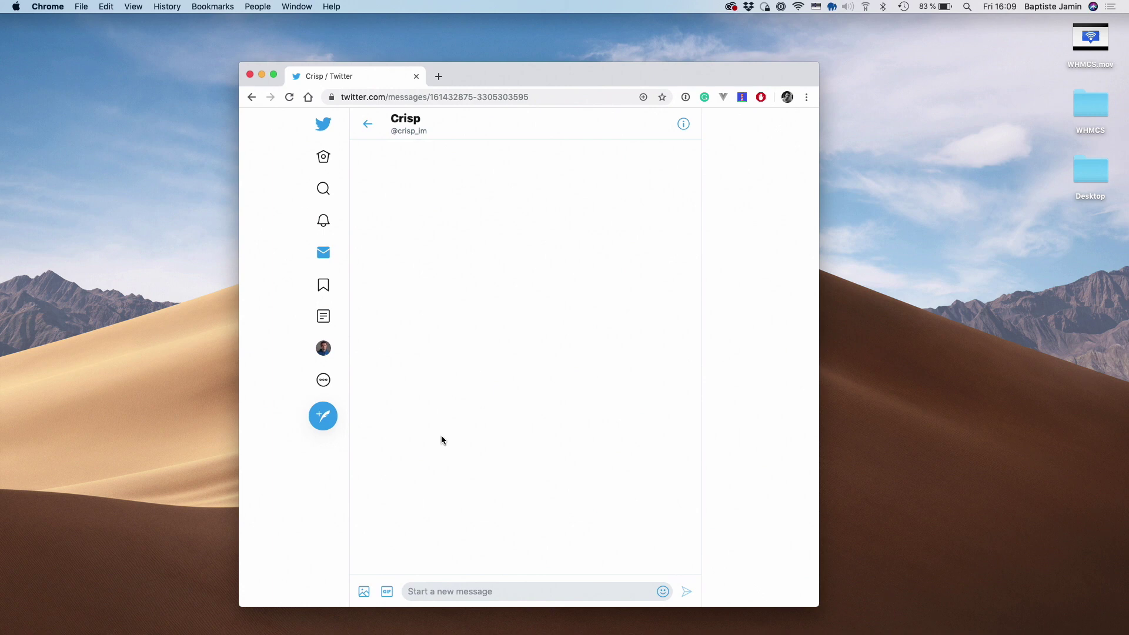
# Send the direct message "Hello there!" to the Crisp account on Twitter.
pyautogui.click(441, 591)
pyautogui.write('Hello there!')
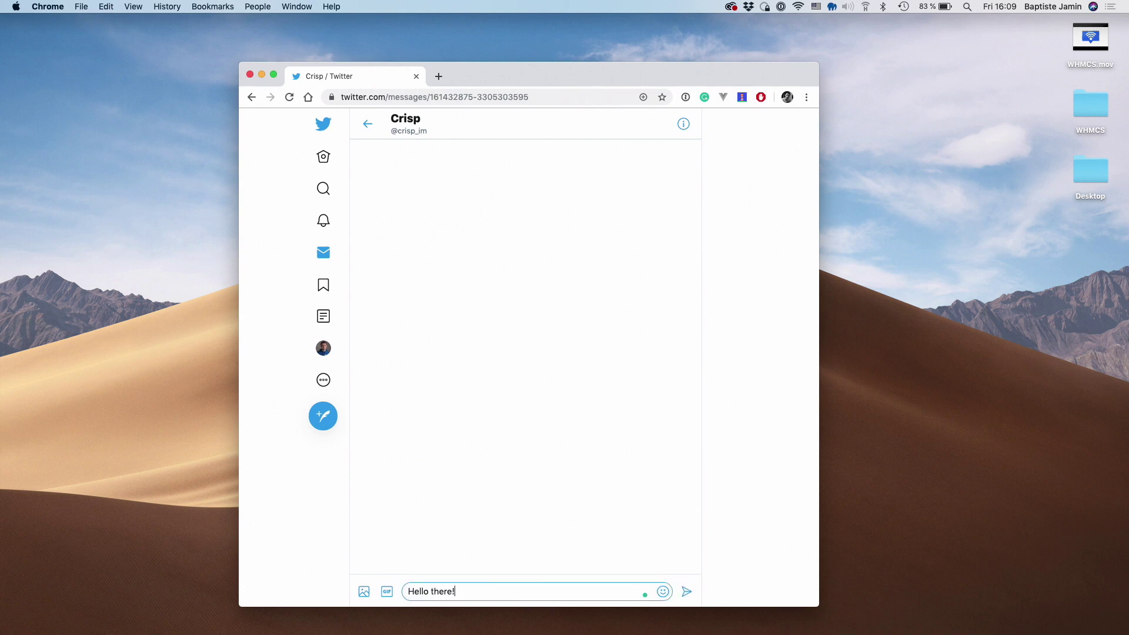
pyautogui.press('Return')
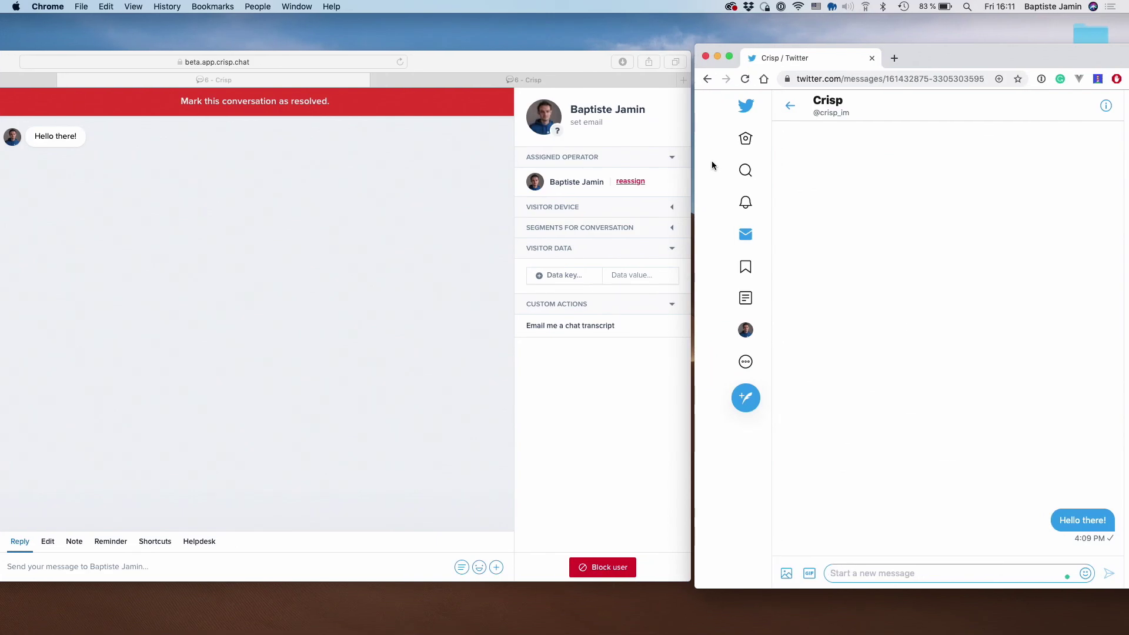
# Reply "Hey there!" to the Twitter message from its conversation in the Crisp inbox.
pyautogui.click(217, 569)
pyautogui.write('Hey there!')
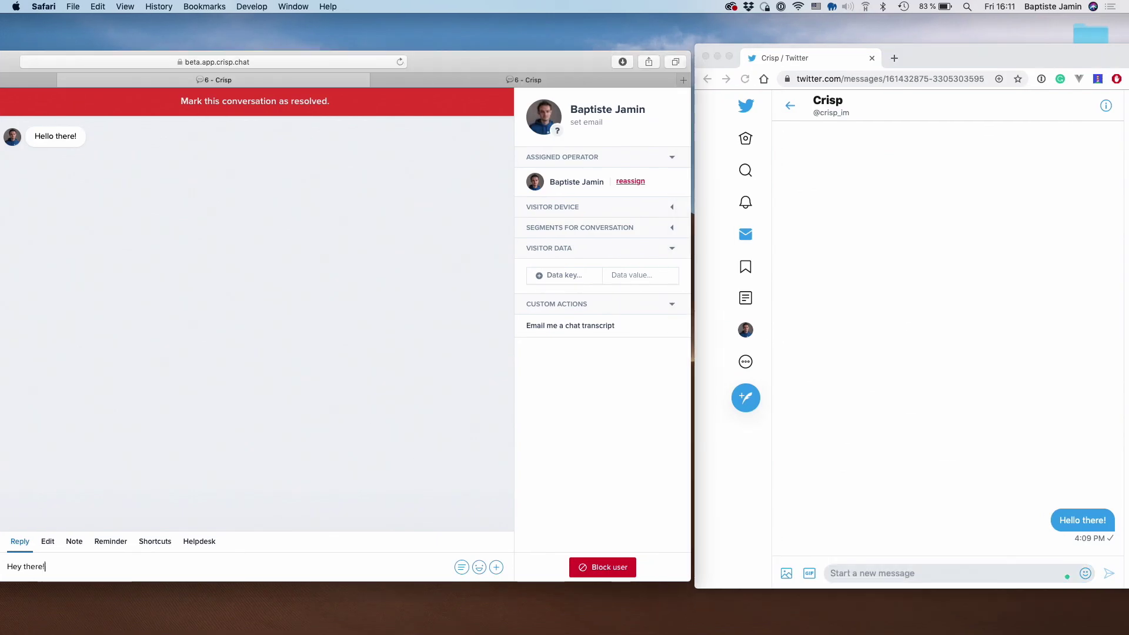
pyautogui.press('Return')
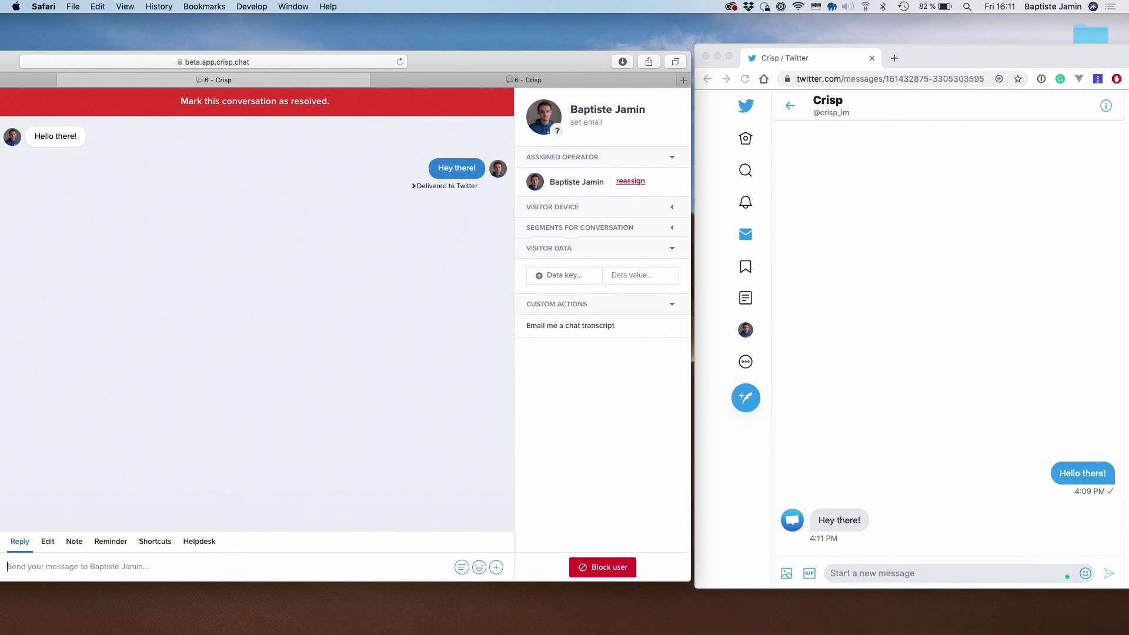